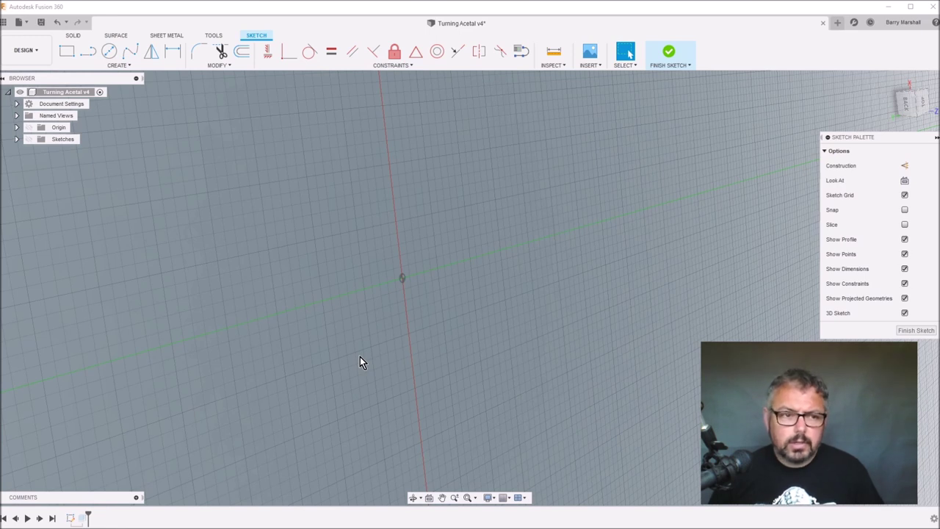
Step: Show the Ø55 circle sketch, face it squarely, and check its enclosed profile
{"action": "middle_click_drag", "start_coordinate": [352, 292], "coordinate": [198, 276], "text": "shift"}
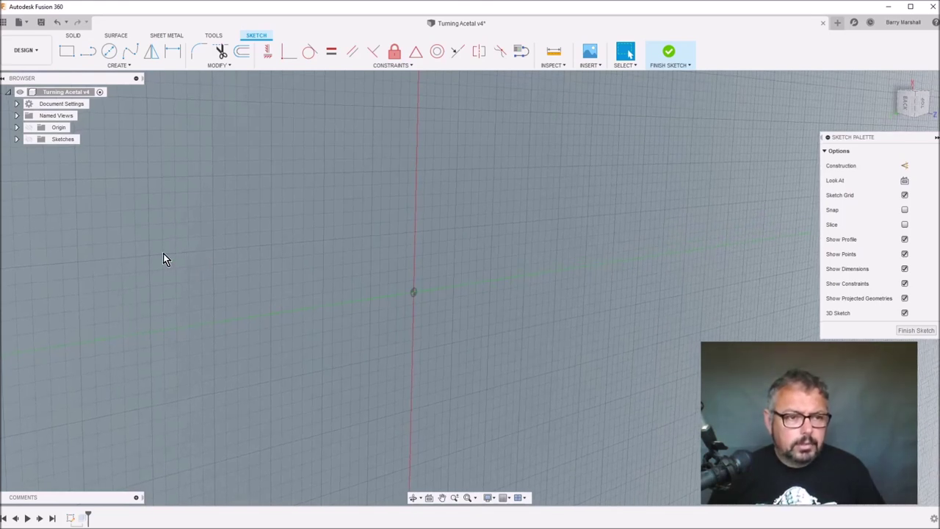
{"action": "left_click", "coordinate": [31, 140]}
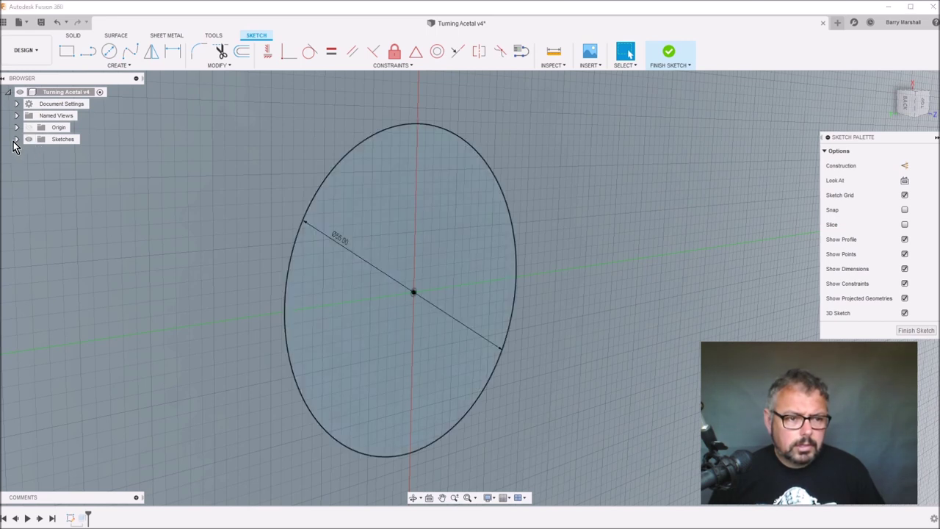
{"action": "middle_click_drag", "start_coordinate": [127, 206], "coordinate": [206, 275], "text": "shift"}
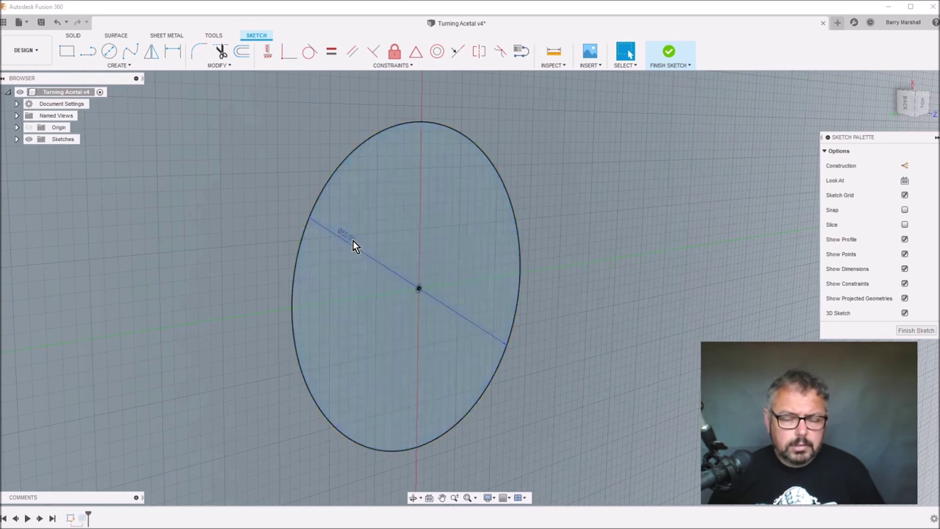
{"action": "left_click", "coordinate": [382, 342]}
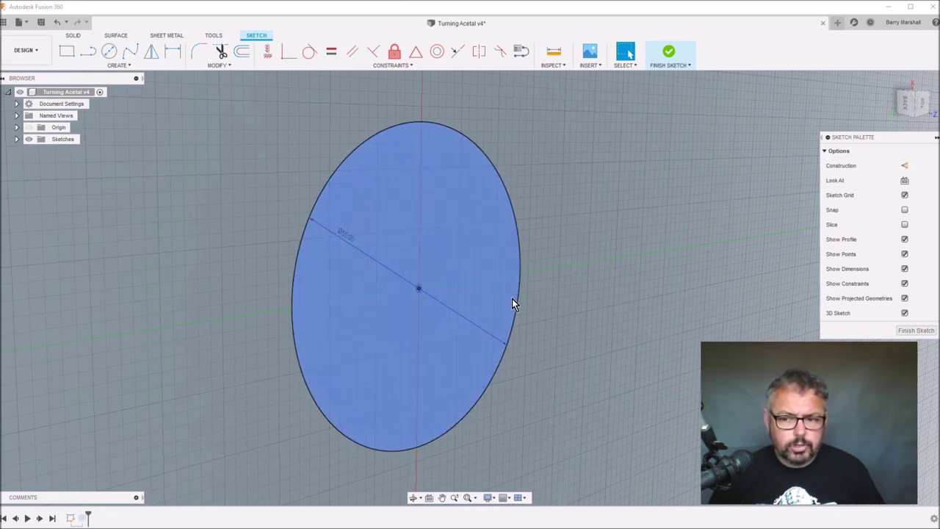
{"action": "left_click", "coordinate": [618, 357]}
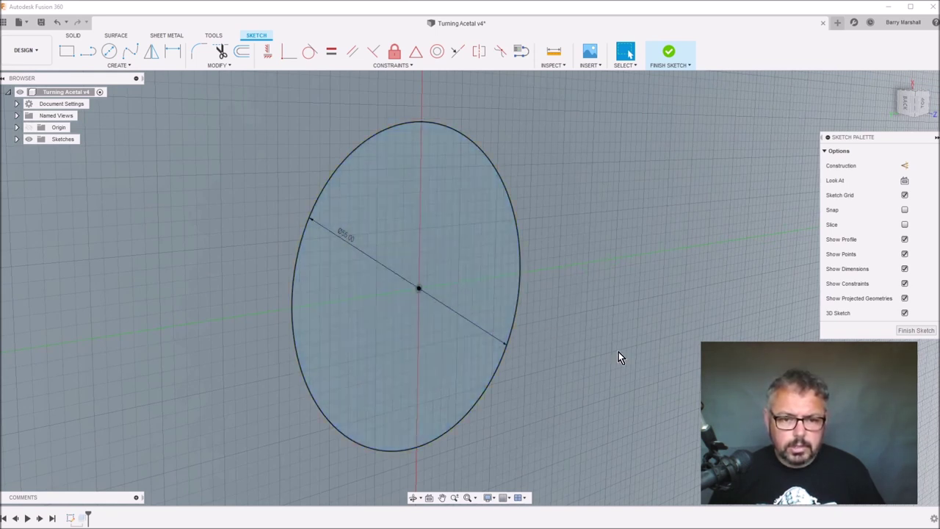
Step: Finish the sketch, hide it, and display the extruded cylinder body
{"action": "left_click", "coordinate": [906, 330]}
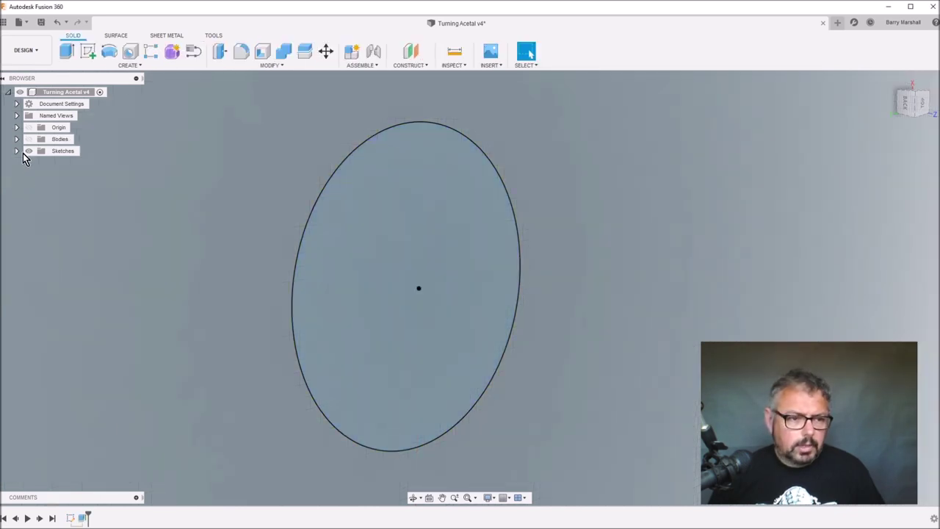
{"action": "left_click", "coordinate": [29, 151]}
{"action": "left_click", "coordinate": [29, 138]}
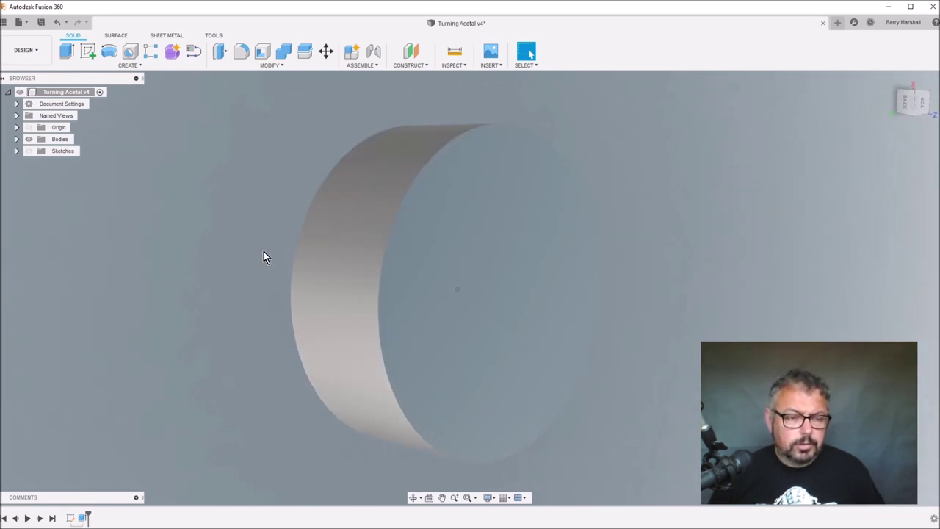
Step: Switch to Manufacture and generate Profile Roughing1 and Profile Roughing2 of the Turning Acetal setup
{"action": "left_click", "coordinate": [36, 48]}
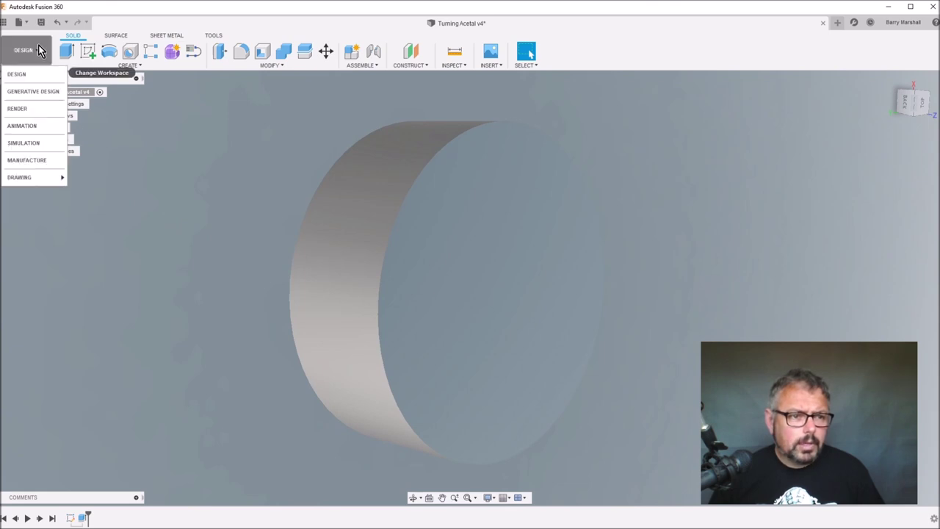
{"action": "left_click", "coordinate": [27, 160]}
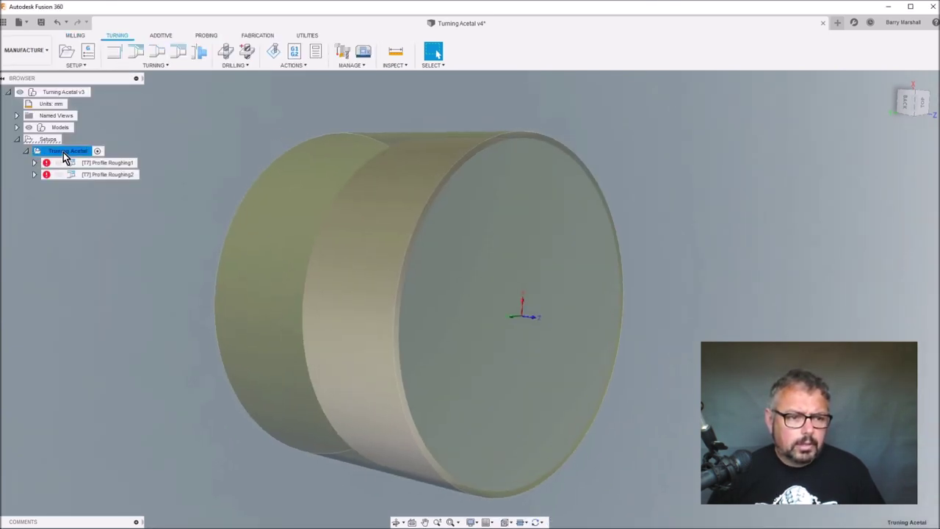
{"action": "right_click", "coordinate": [66, 151]}
{"action": "left_click", "coordinate": [88, 219]}
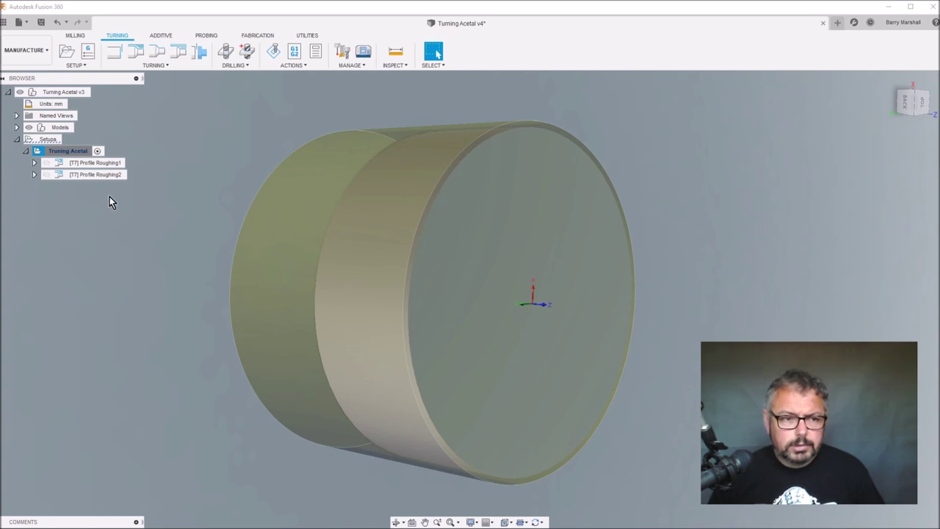
{"action": "right_click", "coordinate": [78, 152]}
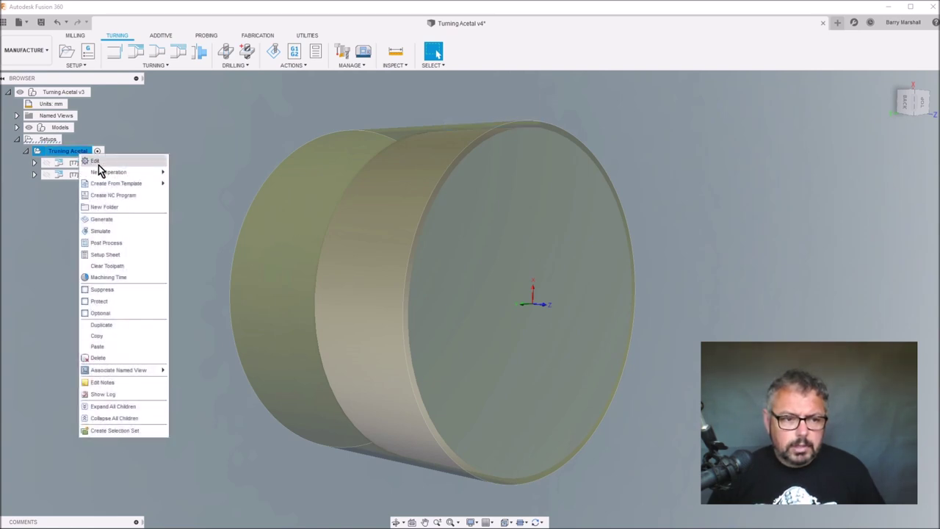
{"action": "left_click", "coordinate": [97, 162]}
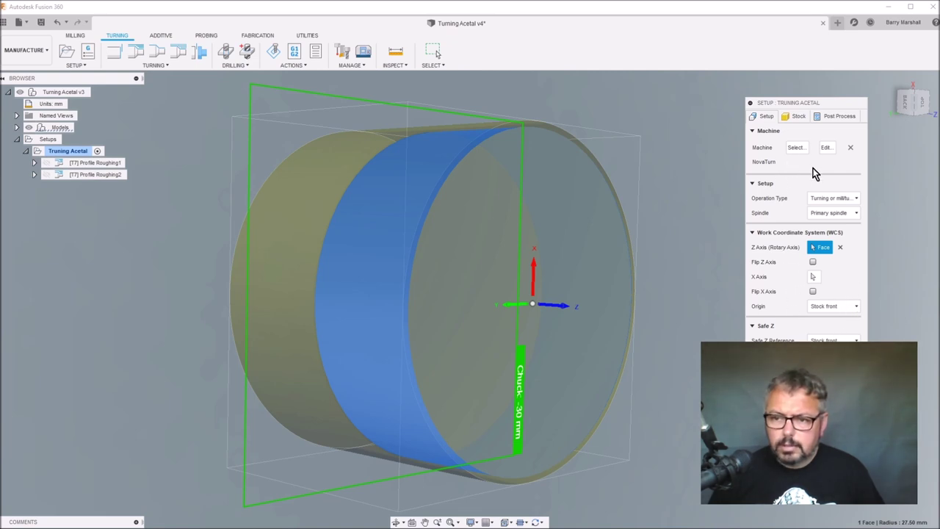
{"action": "left_click", "coordinate": [798, 117]}
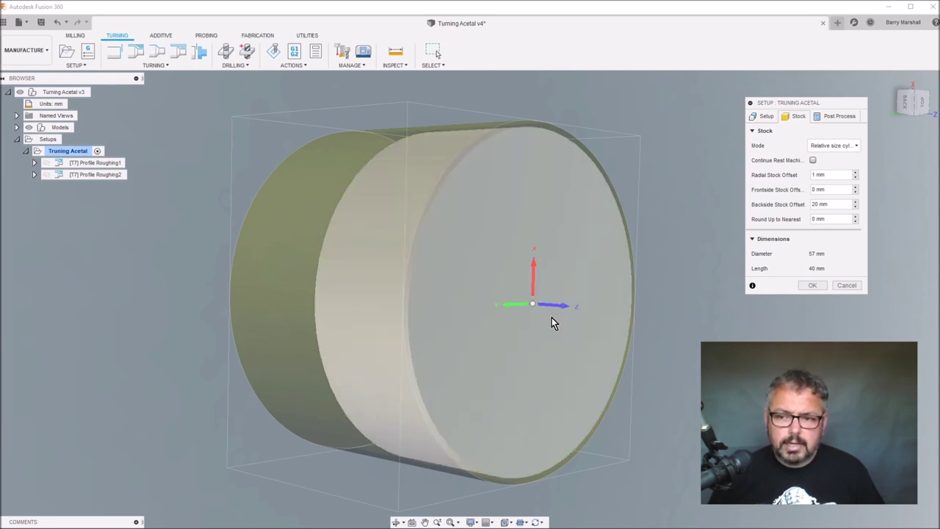
{"action": "left_click", "coordinate": [837, 117]}
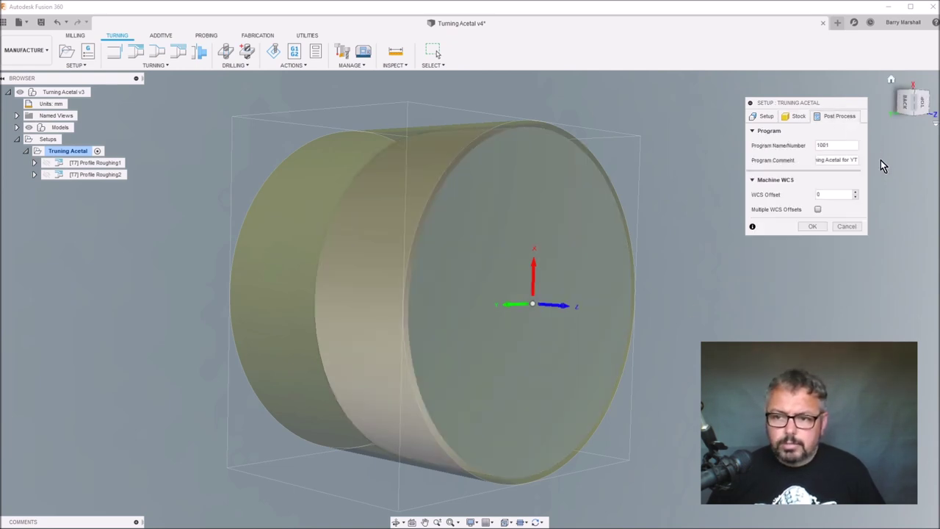
{"action": "left_click", "coordinate": [812, 227]}
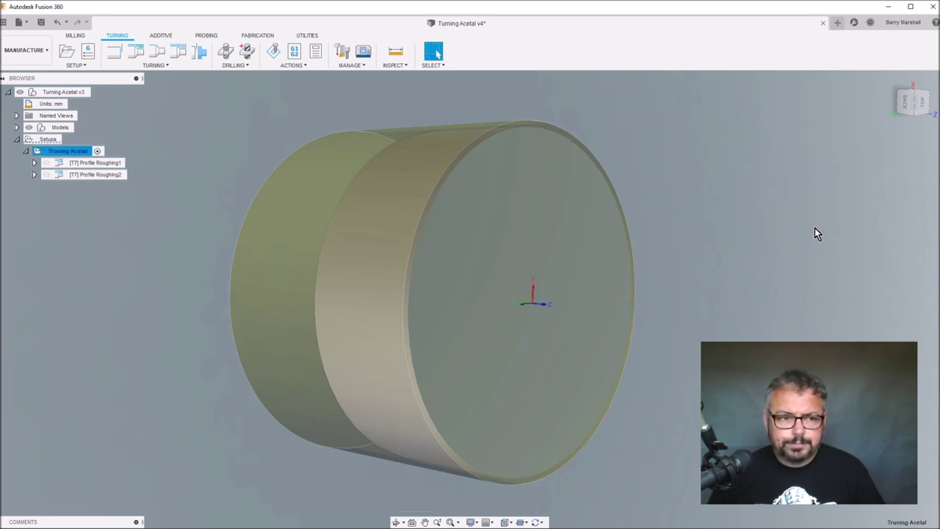
Step: Run the Profile Roughing1 cutting simulation on the acetal stock, then close it
{"action": "double_click", "coordinate": [107, 167]}
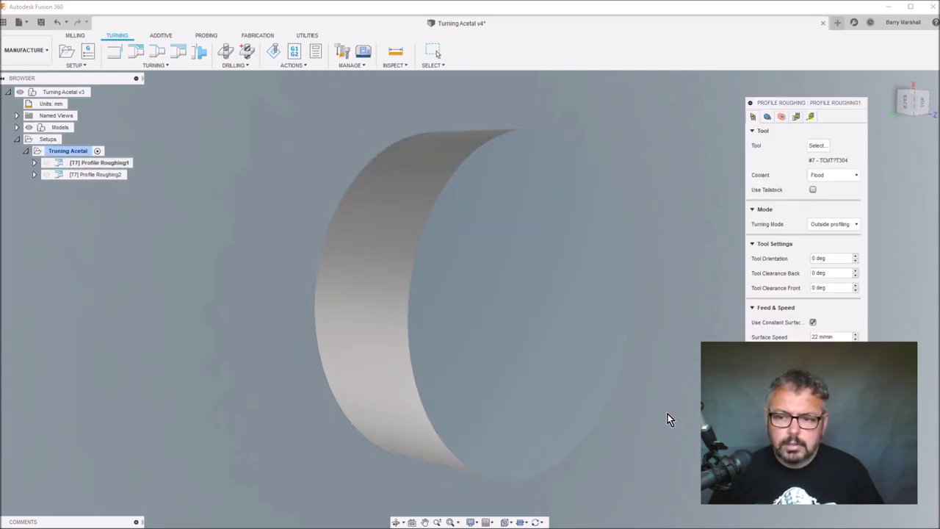
{"action": "key", "text": "Escape"}
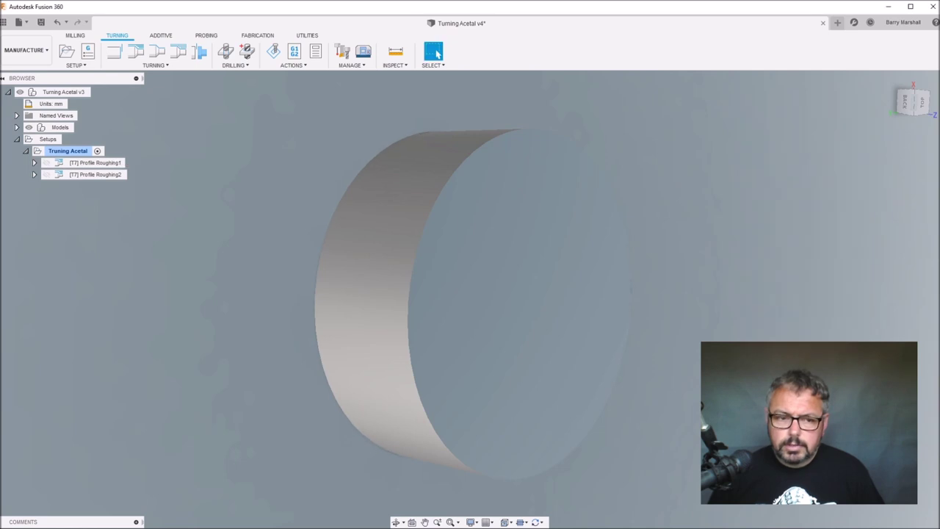
{"action": "left_click", "coordinate": [100, 166]}
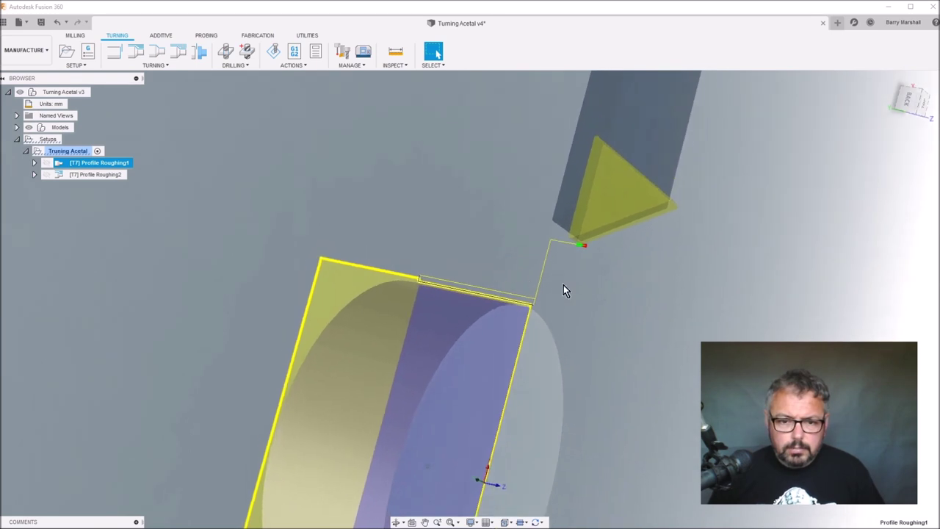
{"action": "left_click", "coordinate": [273, 52]}
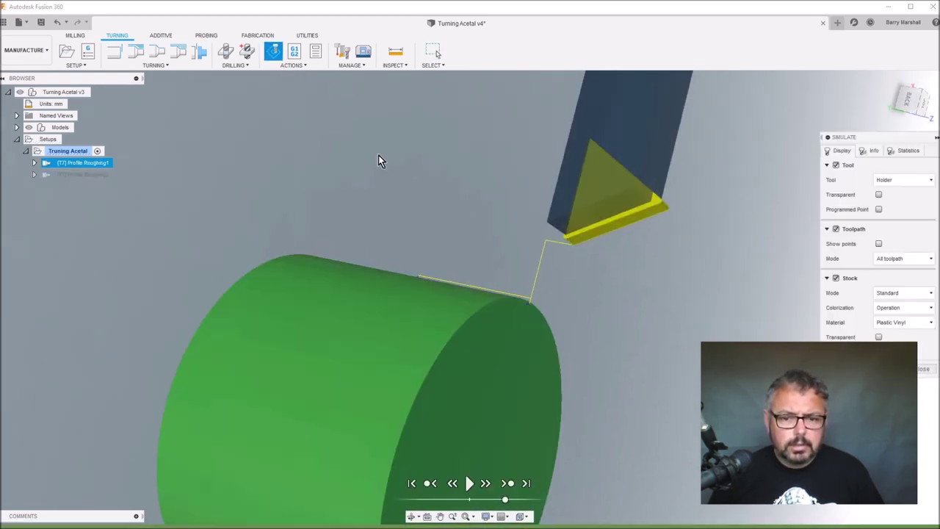
{"action": "left_click", "coordinate": [470, 483]}
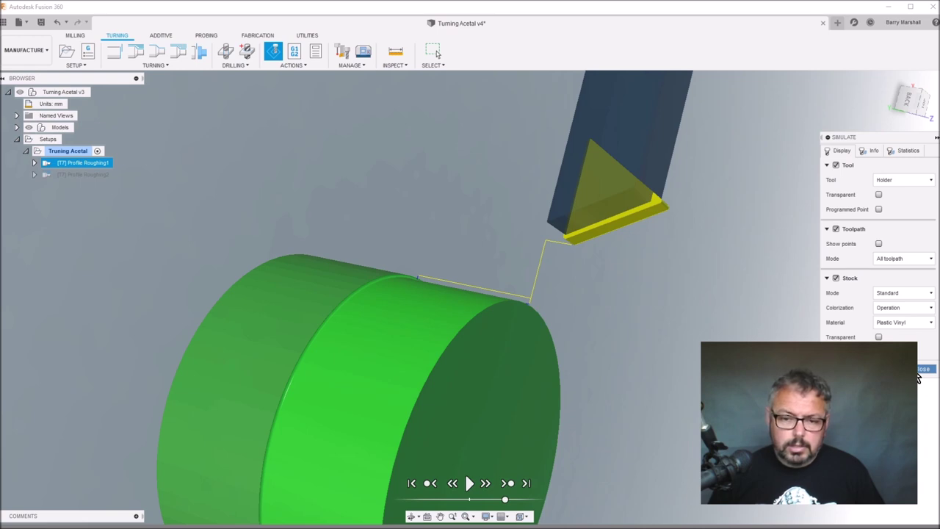
{"action": "left_click", "coordinate": [919, 369]}
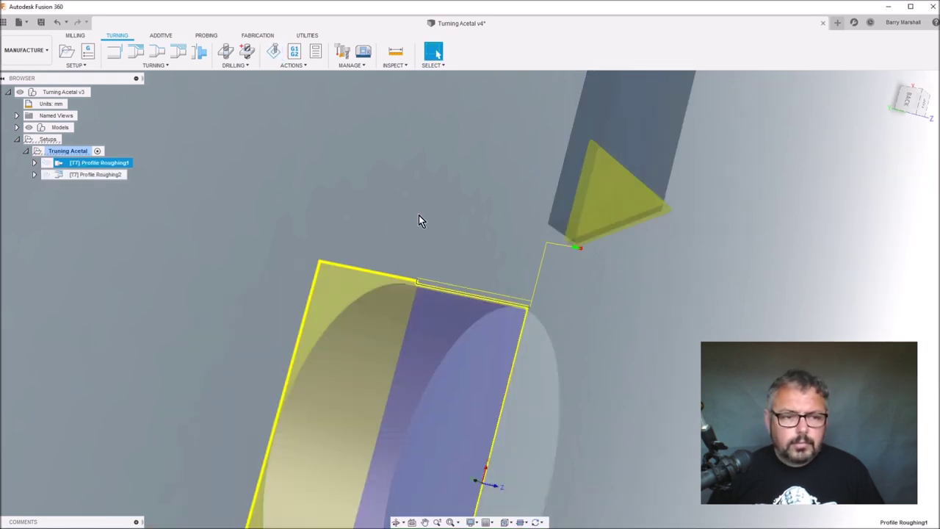
Step: Simulate the Profile Roughing2 toolpath cutting the acetal stock, then close the simulation
{"action": "left_click", "coordinate": [105, 176]}
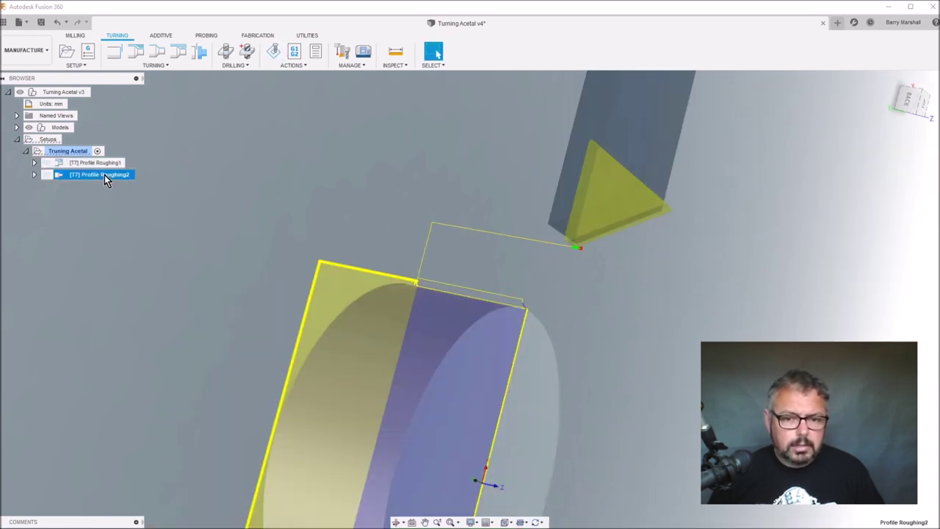
{"action": "left_click", "coordinate": [101, 164]}
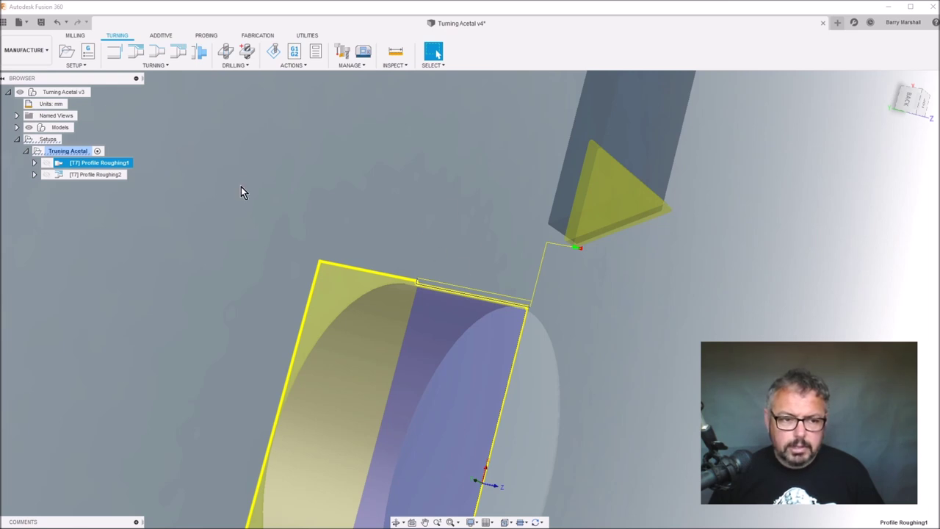
{"action": "left_click", "coordinate": [89, 178]}
{"action": "right_click", "coordinate": [92, 179]}
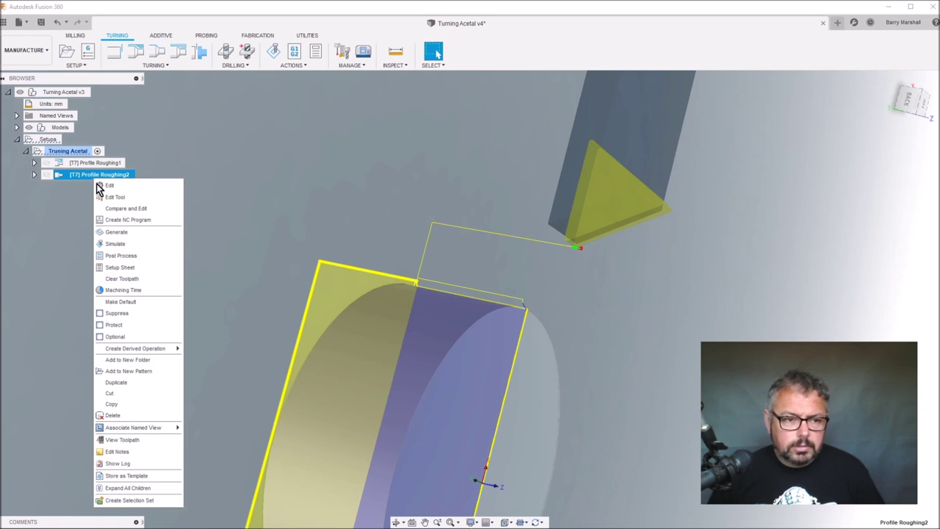
{"action": "left_click", "coordinate": [241, 182]}
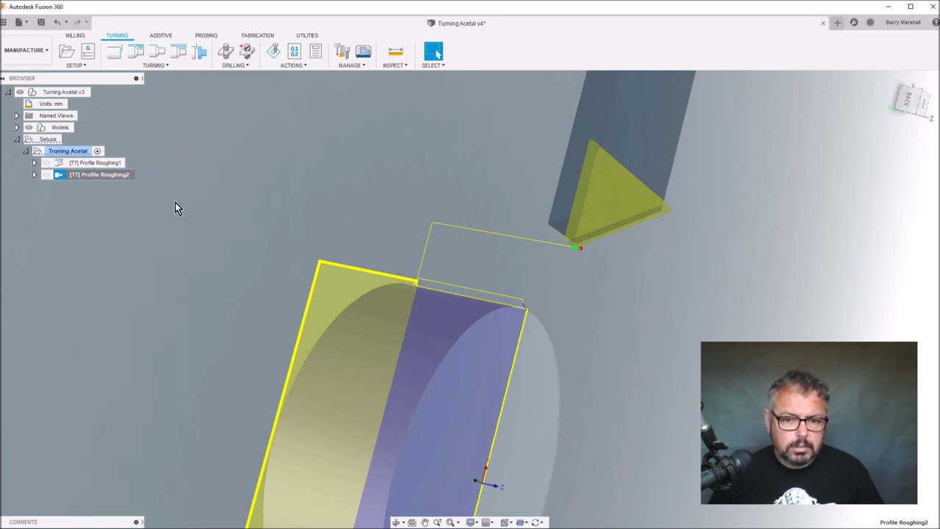
{"action": "left_click", "coordinate": [272, 50]}
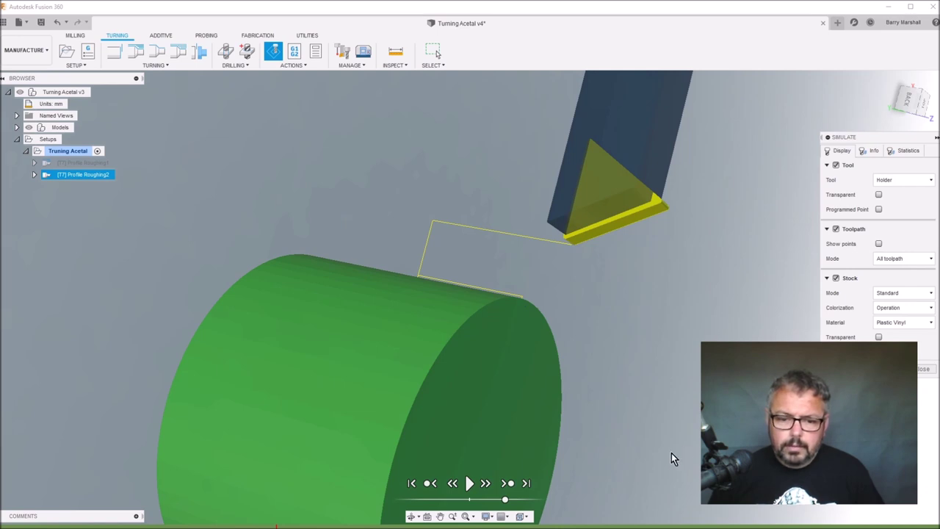
{"action": "left_click", "coordinate": [469, 482]}
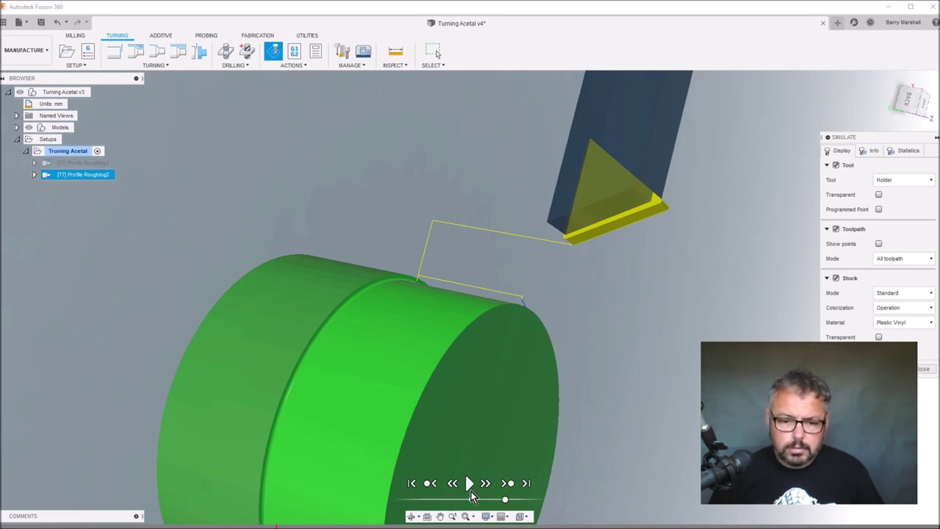
{"action": "left_click", "coordinate": [923, 369]}
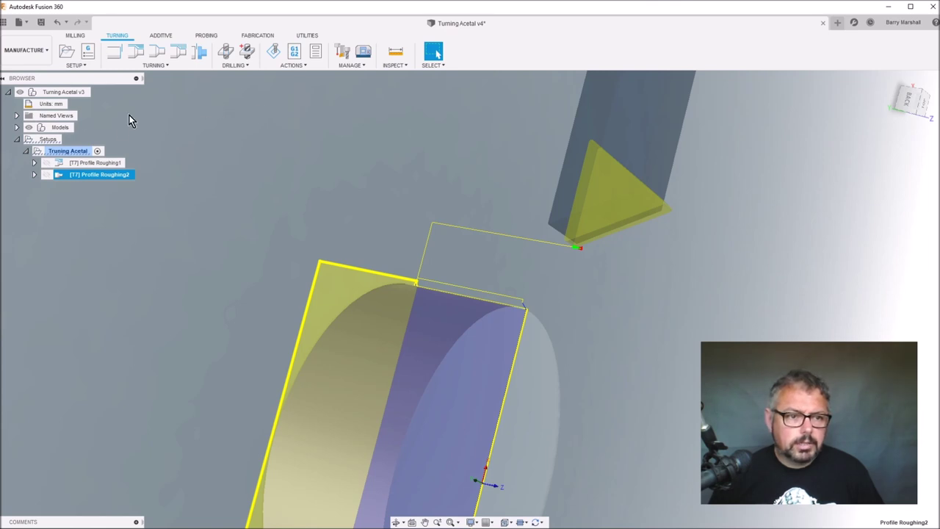
Step: Open Profile Roughing2 for editing from its browser context menu
{"action": "left_click", "coordinate": [91, 175]}
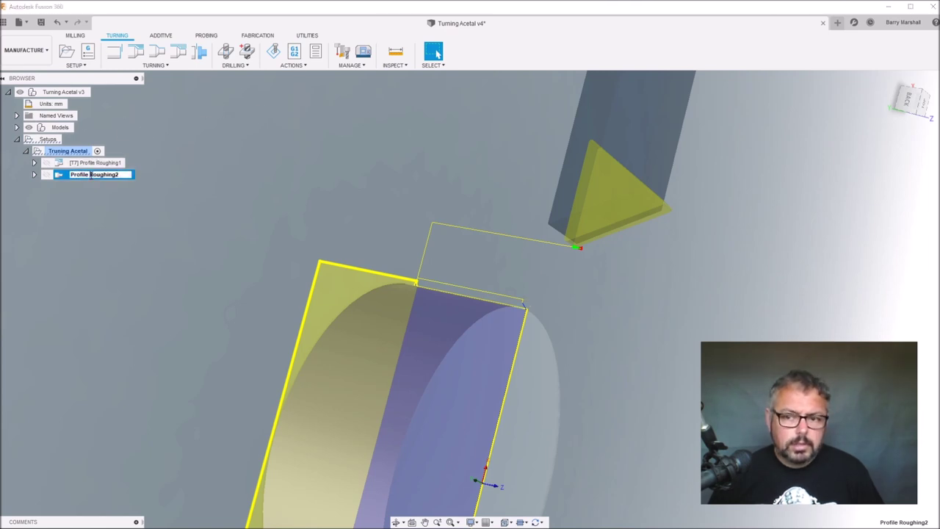
{"action": "key", "text": "Escape"}
{"action": "right_click", "coordinate": [72, 174]}
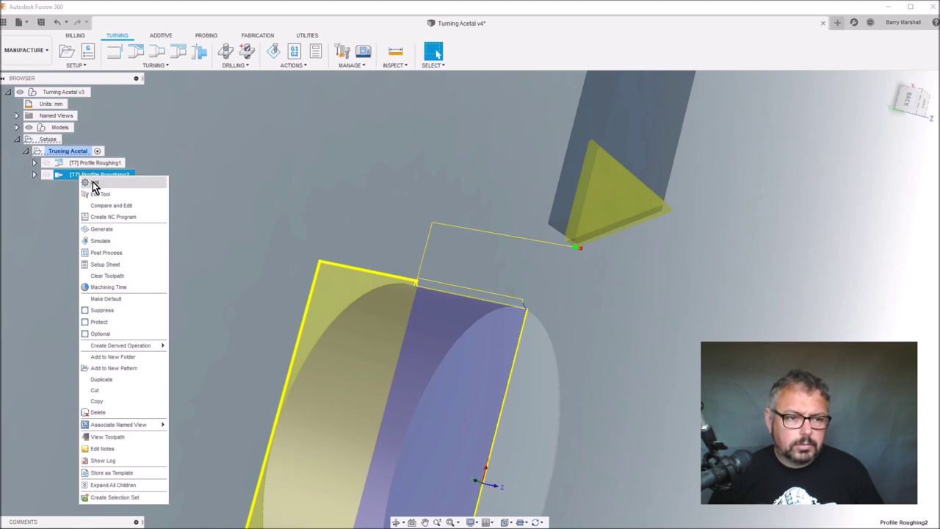
{"action": "left_click", "coordinate": [90, 184]}
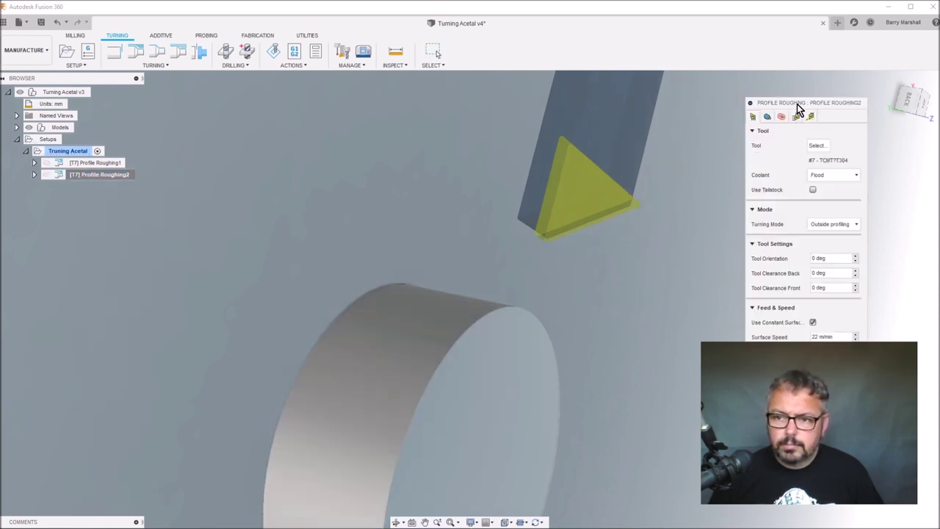
Step: Set Profile Roughing2 passes to back to front with pecking at 2 mm depth and 0.4 mm retract
{"action": "left_click_drag", "start_coordinate": [799, 109], "coordinate": [401, 128]}
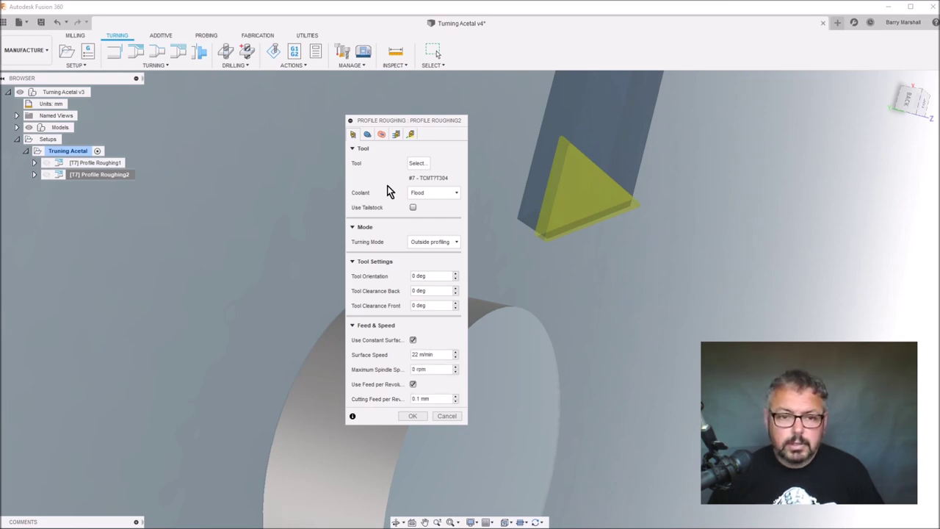
{"action": "left_click", "coordinate": [369, 136]}
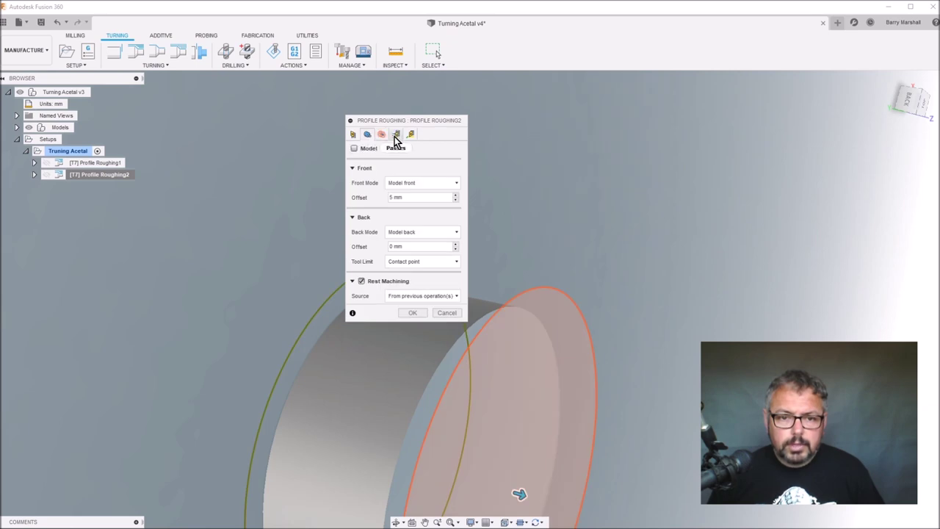
{"action": "left_click", "coordinate": [396, 135]}
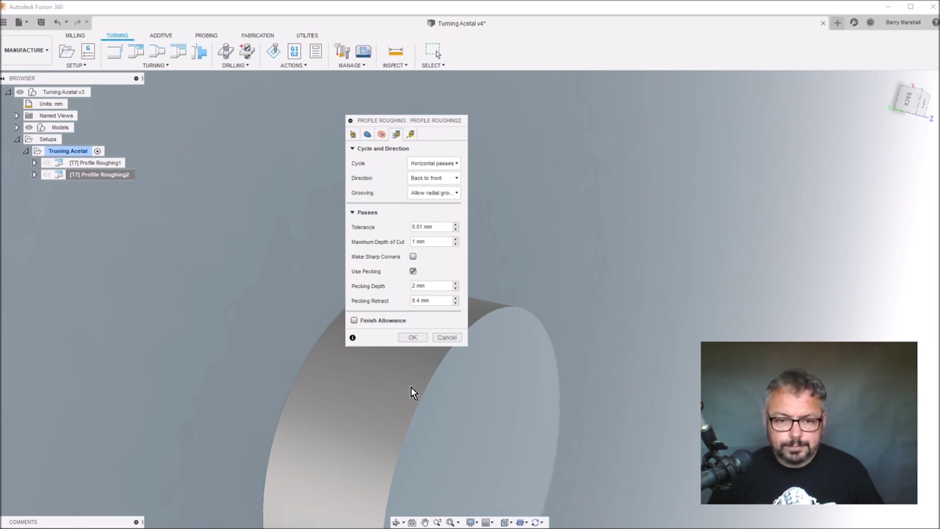
{"action": "left_click", "coordinate": [413, 337]}
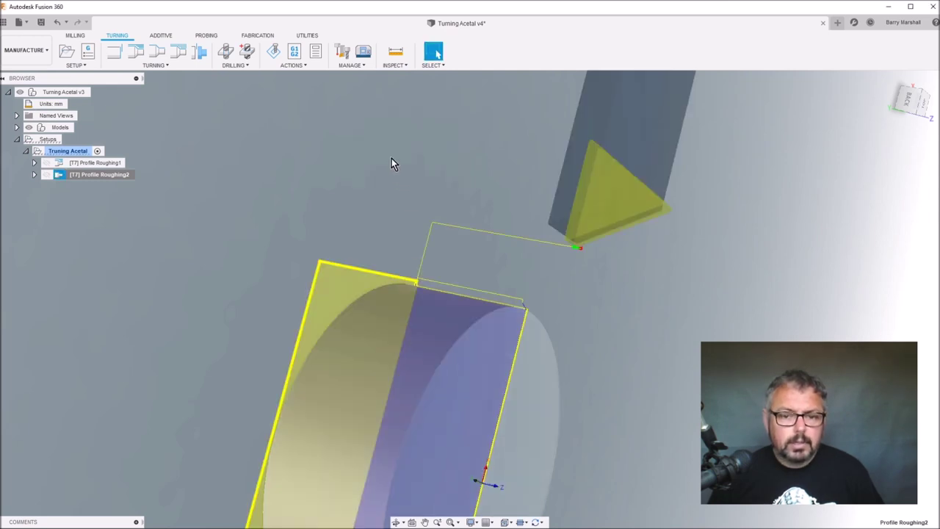
Step: Simulate the edited Profile Roughing2 with stock hidden and toolpath points shown
{"action": "left_click", "coordinate": [273, 50]}
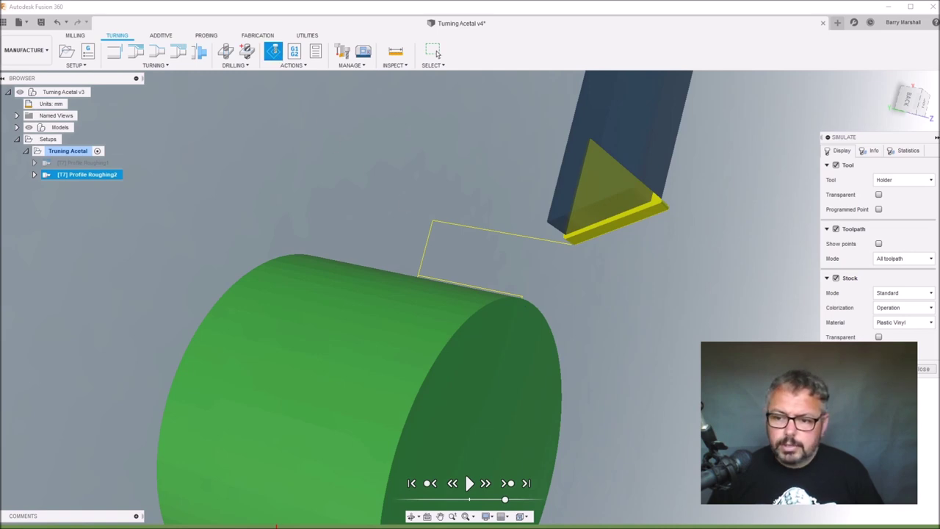
{"action": "left_click", "coordinate": [836, 278]}
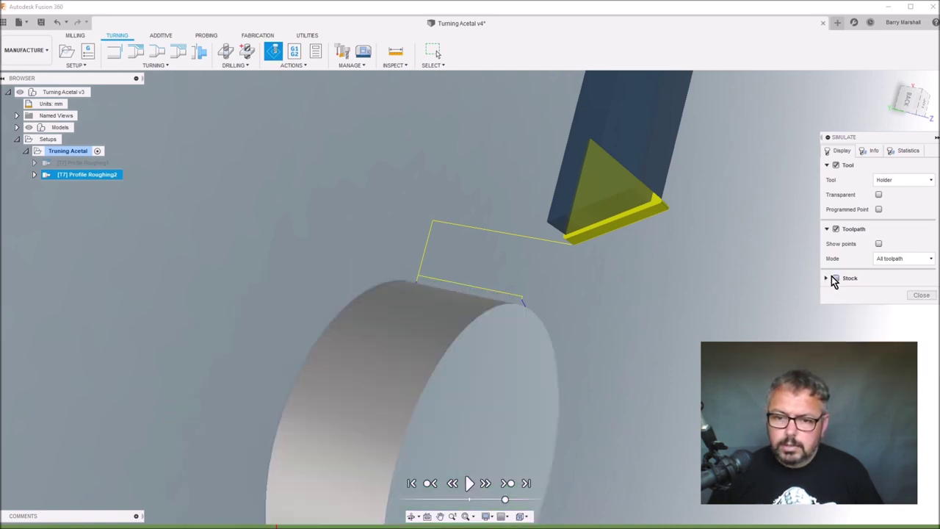
{"action": "scroll", "coordinate": [493, 297], "scroll_direction": "up", "scroll_amount": 5}
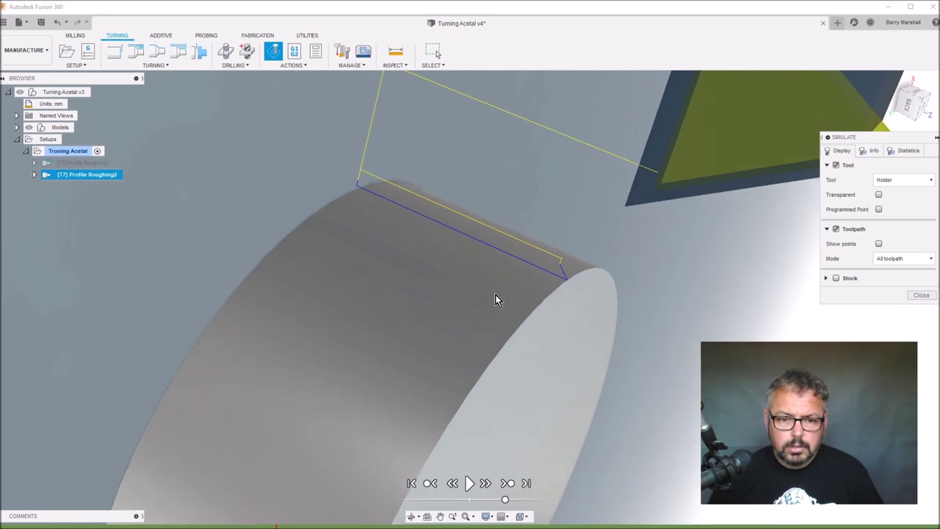
{"action": "scroll", "coordinate": [490, 244], "scroll_direction": "up", "scroll_amount": 5}
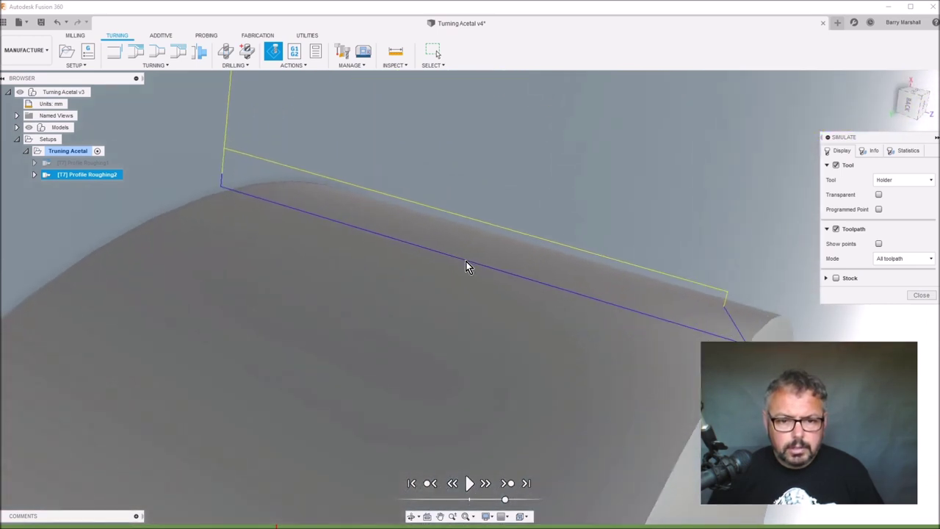
{"action": "scroll", "coordinate": [466, 267], "scroll_direction": "up", "scroll_amount": 1}
{"action": "left_click", "coordinate": [878, 244]}
Step: Zoom and pan along the toolpath points, fit the view, and close the simulation
{"action": "scroll", "coordinate": [392, 224], "scroll_direction": "up", "scroll_amount": 4}
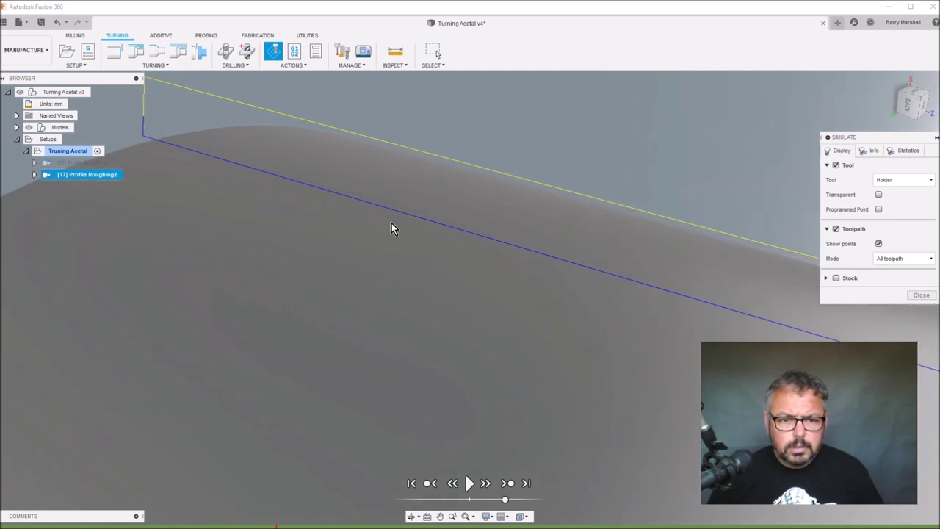
{"action": "scroll", "coordinate": [442, 213], "scroll_direction": "up", "scroll_amount": 5}
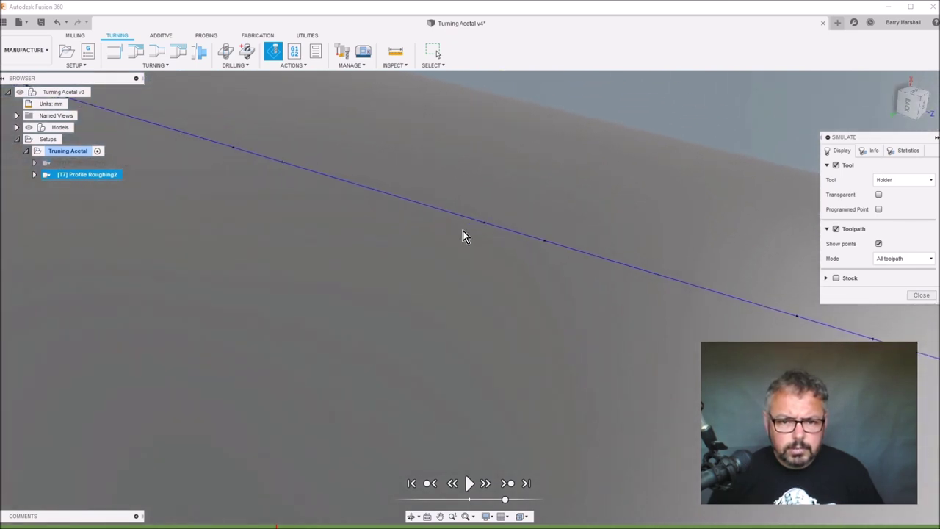
{"action": "scroll", "coordinate": [503, 238], "scroll_direction": "up", "scroll_amount": 5}
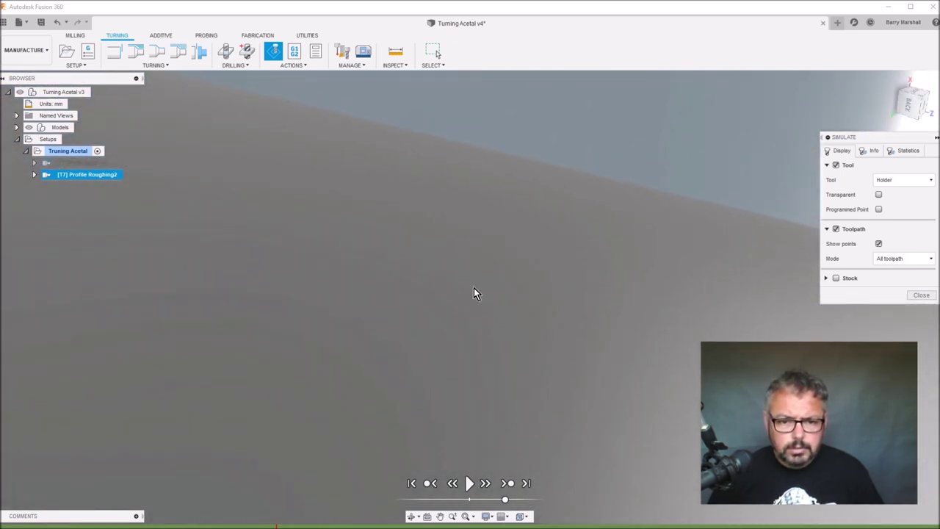
{"action": "scroll", "coordinate": [479, 285], "scroll_direction": "up", "scroll_amount": 1}
{"action": "middle_click_drag", "start_coordinate": [403, 345], "coordinate": [586, 140]}
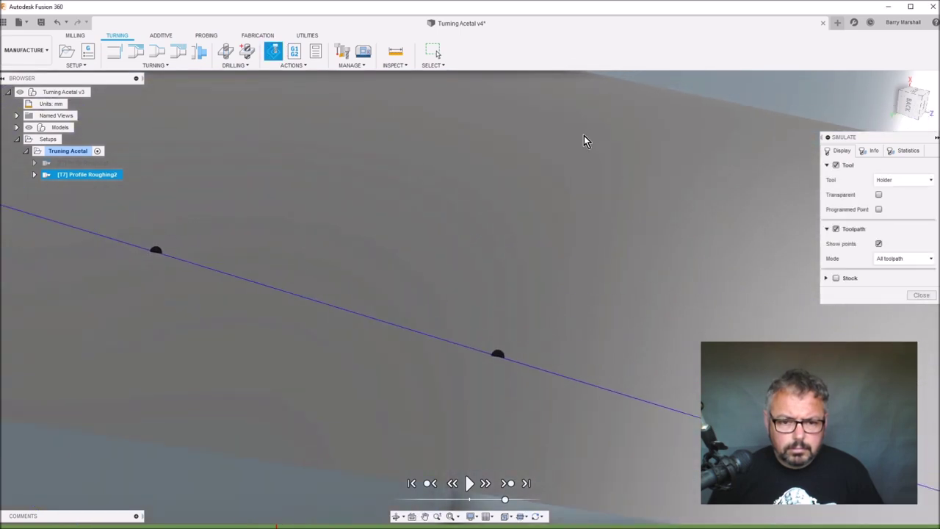
{"action": "scroll", "coordinate": [506, 238], "scroll_direction": "down", "scroll_amount": 3}
{"action": "scroll", "coordinate": [506, 236], "scroll_direction": "down", "scroll_amount": 3}
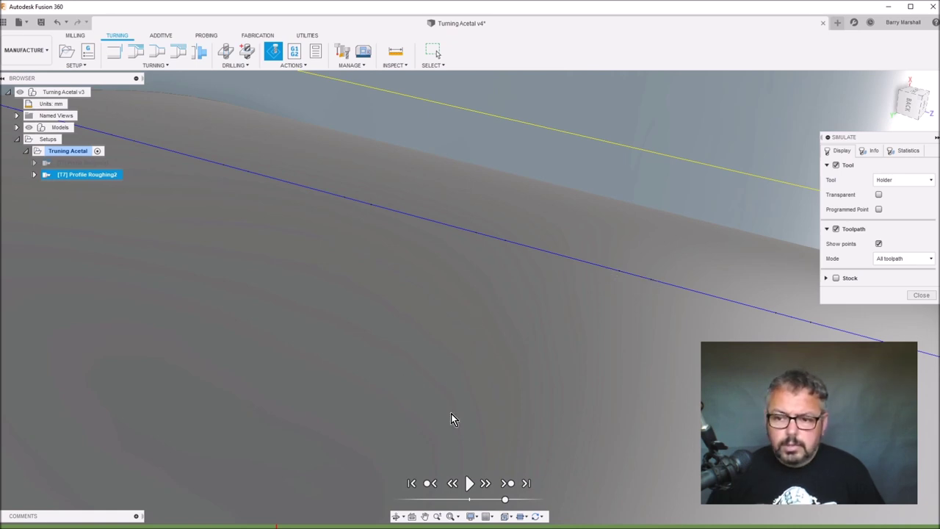
{"action": "middle_click_drag", "start_coordinate": [449, 417], "coordinate": [539, 374], "text": "shift"}
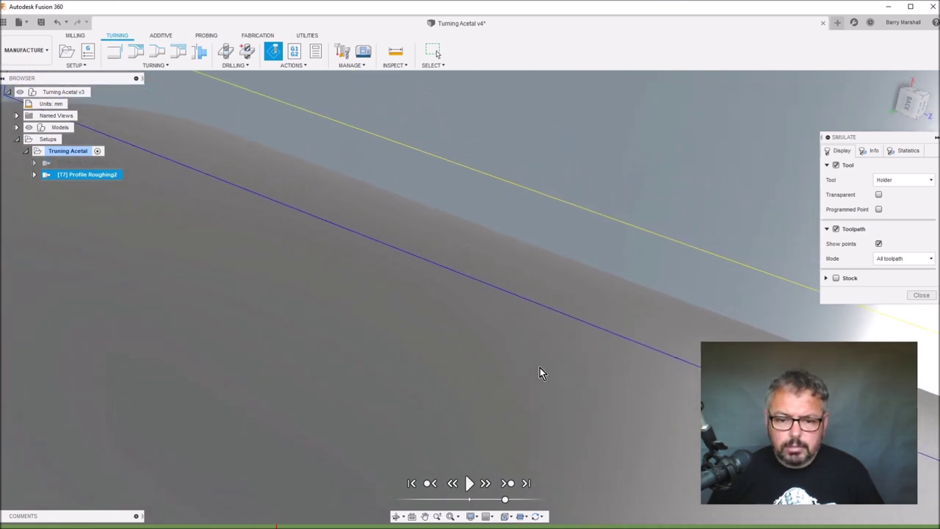
{"action": "left_click", "coordinate": [453, 518]}
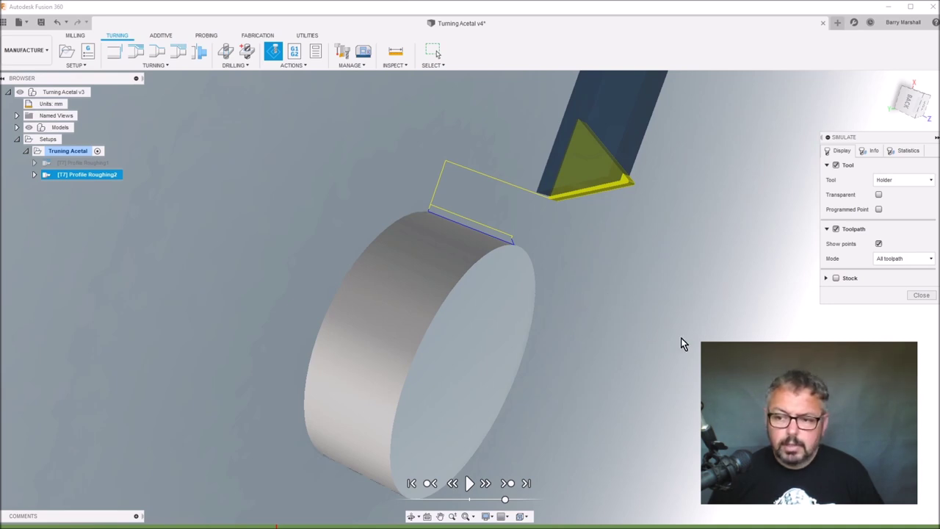
{"action": "left_click", "coordinate": [921, 296]}
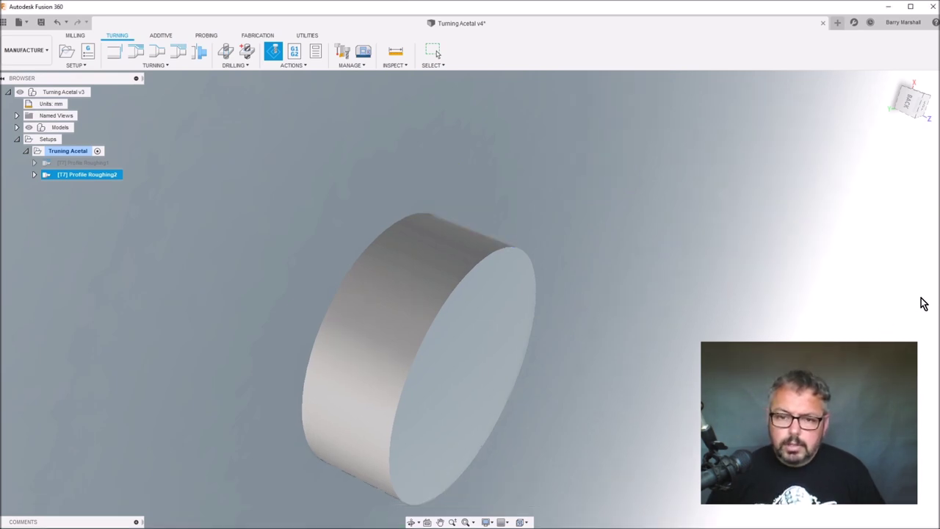